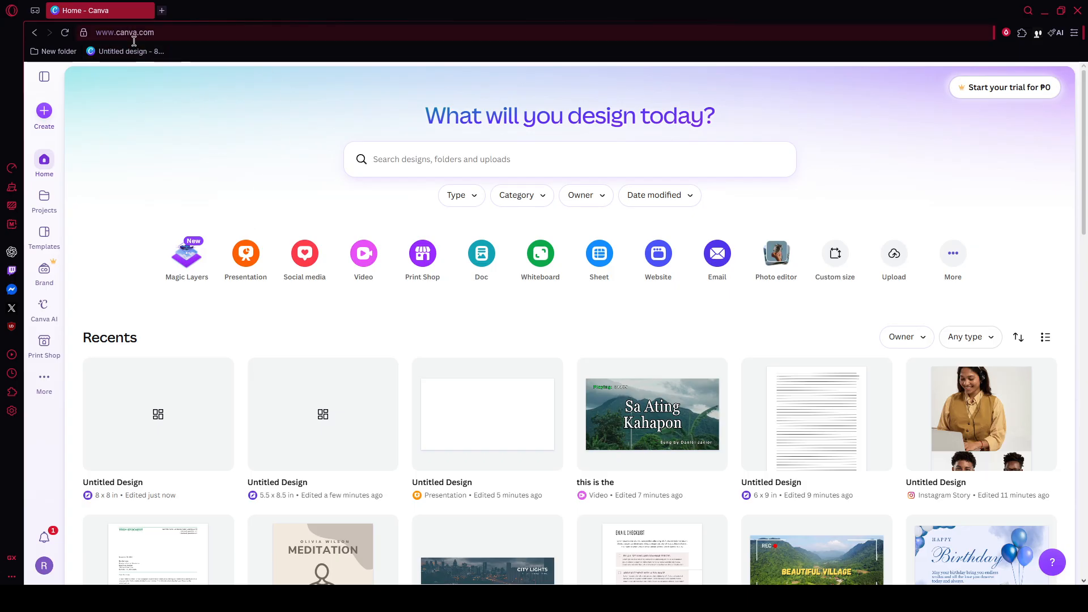
Step: Create a new blank Landscape Video design at 1920 × 1080 px
{"action": "left_click", "coordinate": [44, 112]}
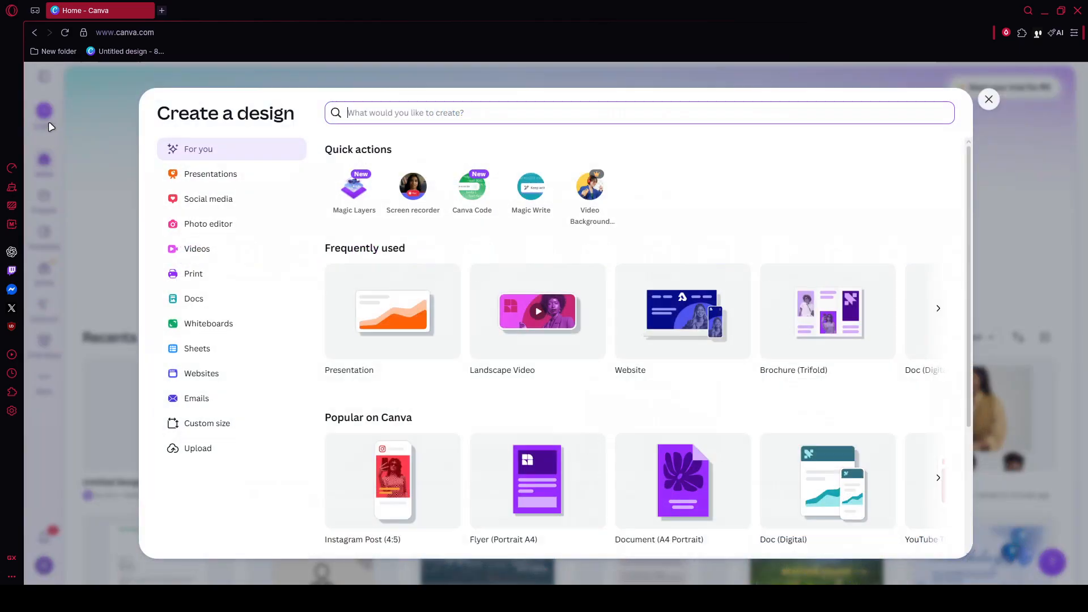
{"action": "left_click", "coordinate": [234, 249]}
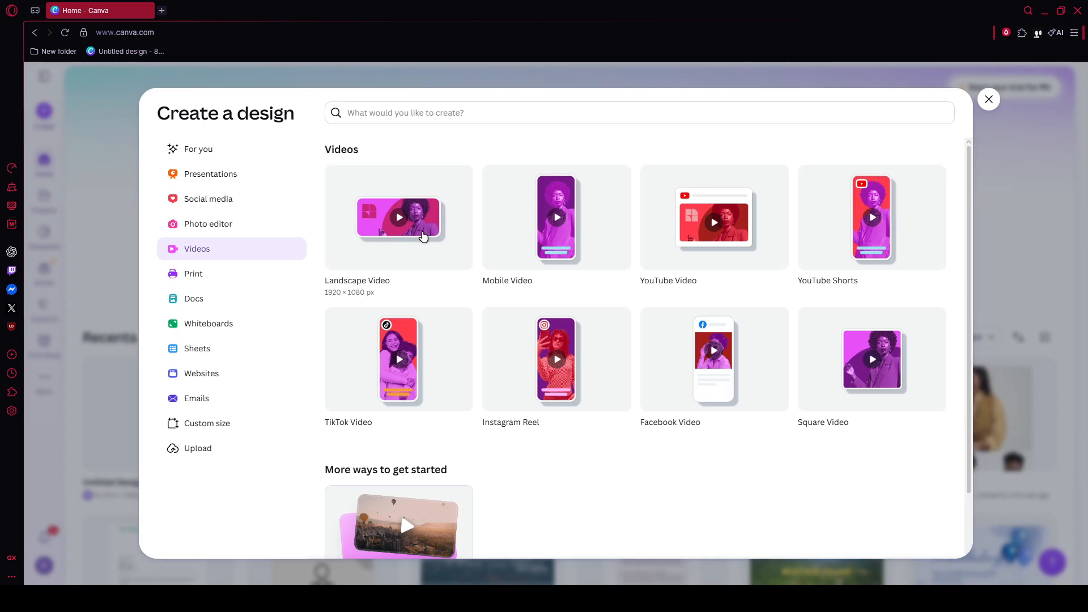
{"action": "left_click", "coordinate": [419, 233]}
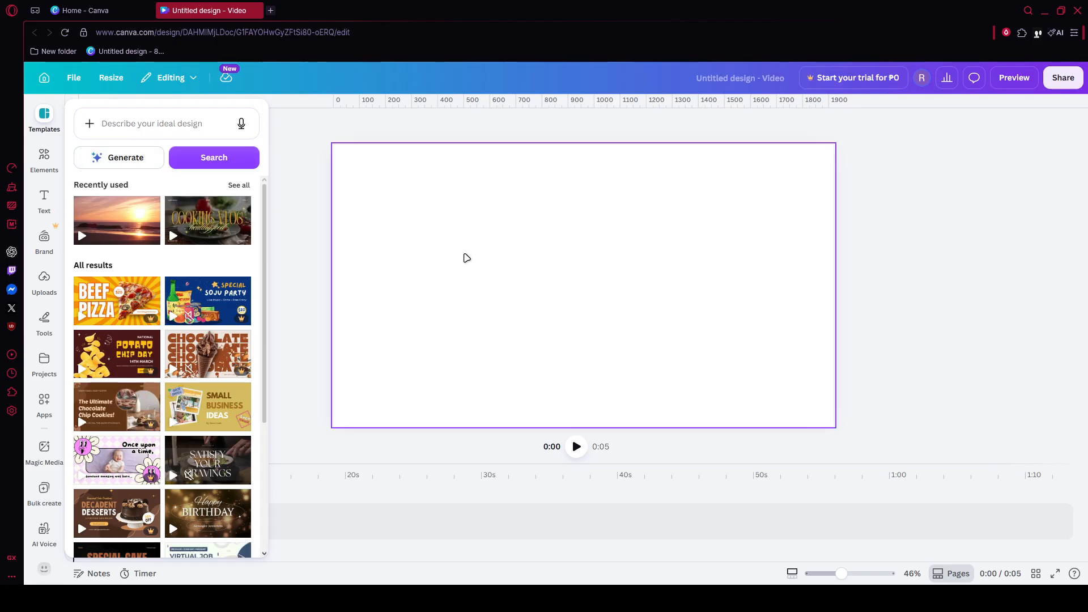
{"action": "left_click", "coordinate": [465, 256]}
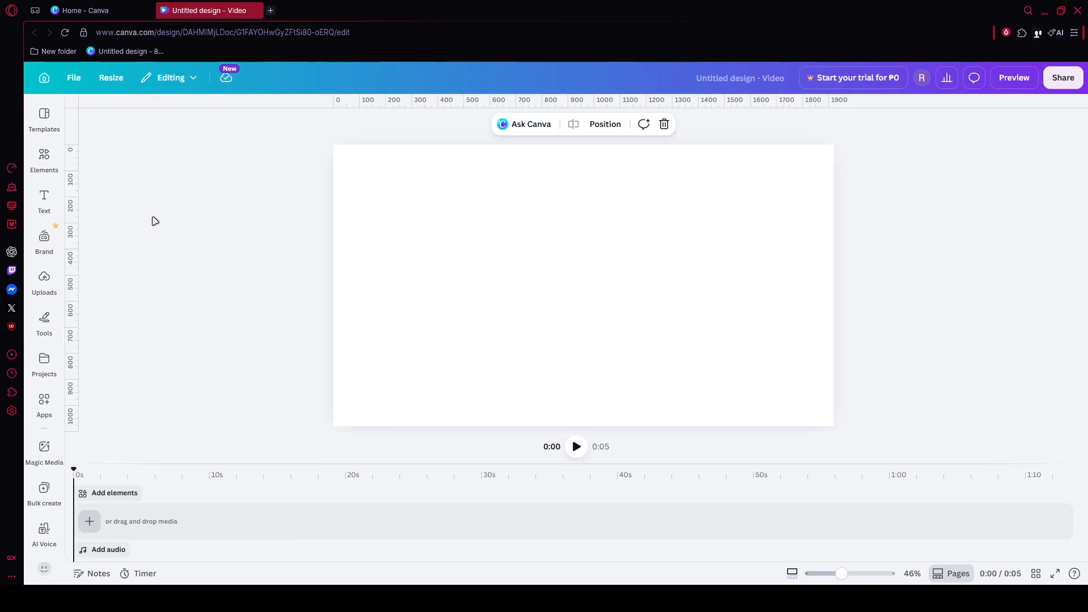
{"action": "left_click", "coordinate": [45, 167]}
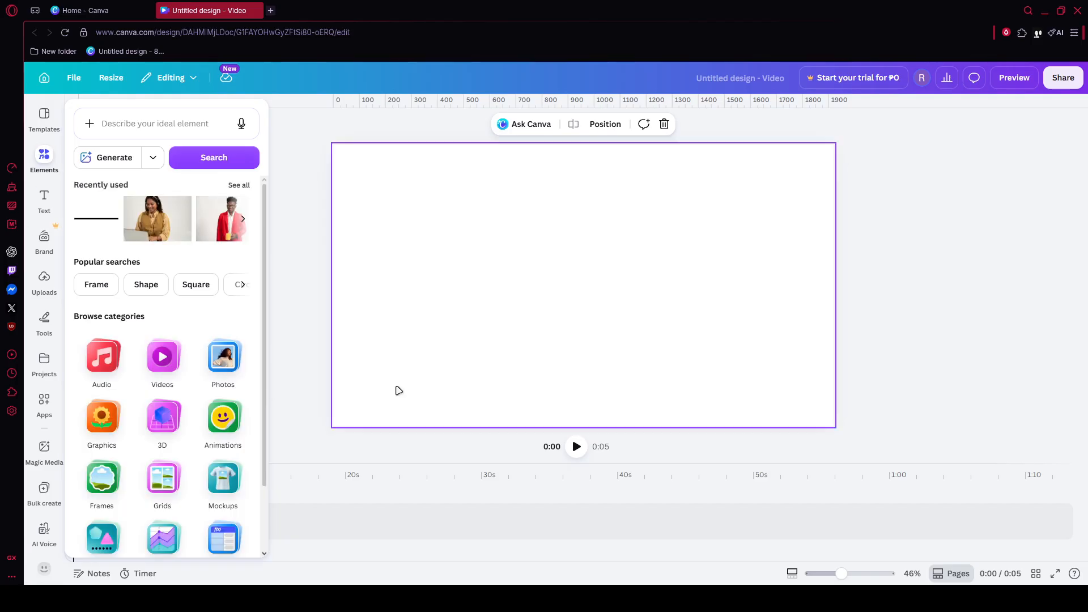
{"action": "left_click", "coordinate": [500, 331]}
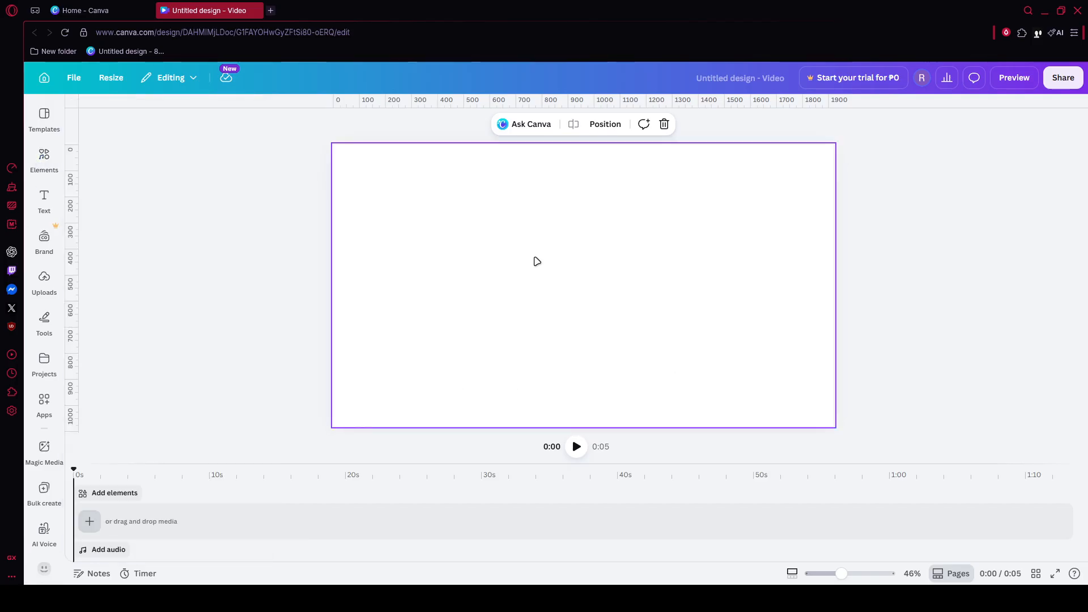
Step: Search the video templates for "elegant video"
{"action": "left_click", "coordinate": [44, 116]}
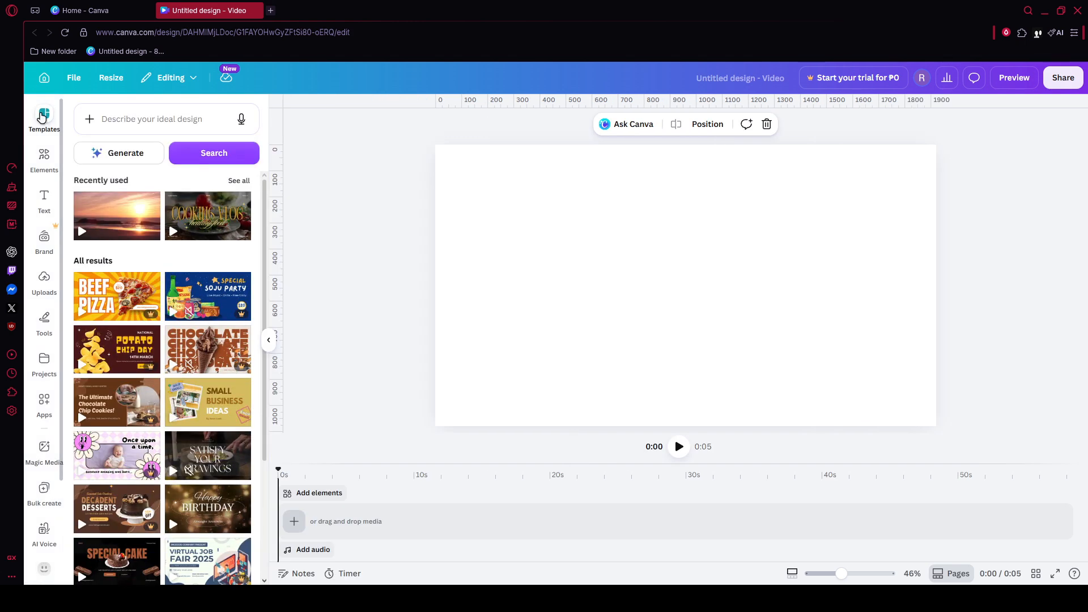
{"action": "left_click", "coordinate": [113, 123]}
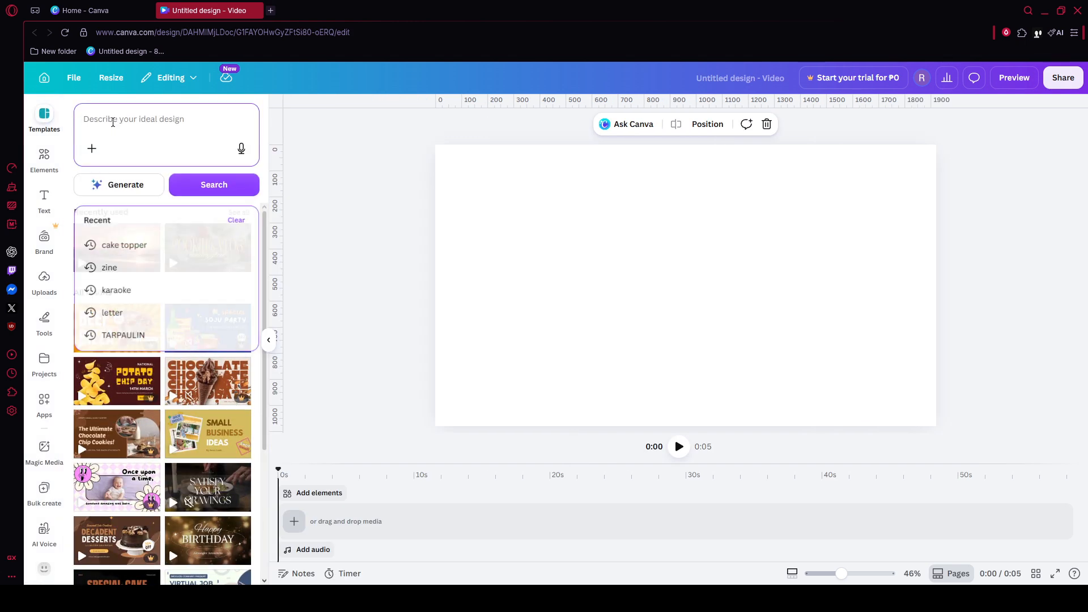
{"action": "type", "text": "elegant "}
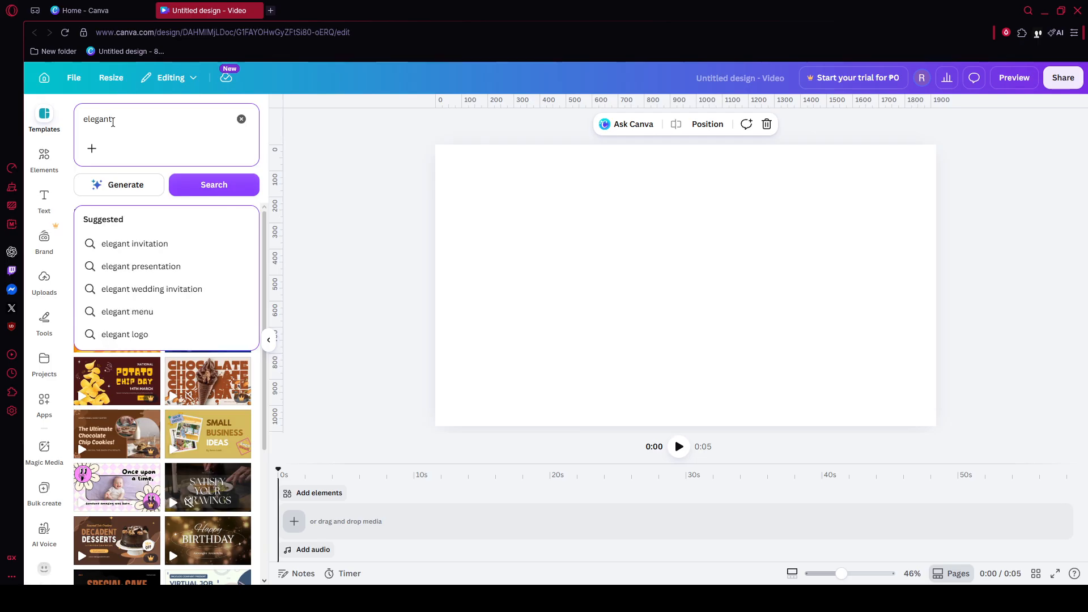
{"action": "type", "text": "vi"}
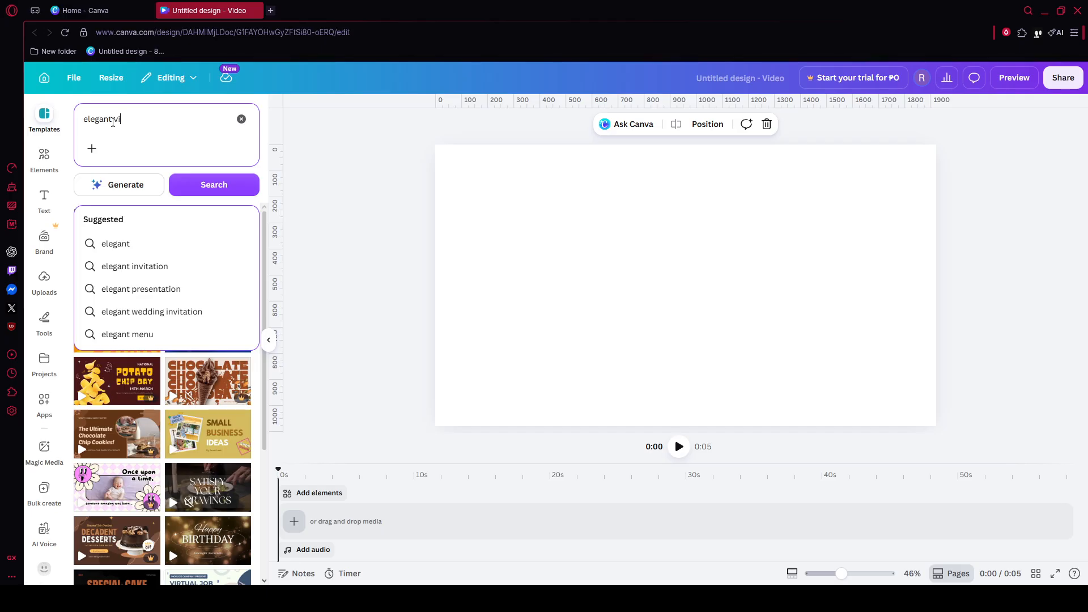
{"action": "type", "text": "e"}
{"action": "key", "text": "BackSpace"}
{"action": "type", "text": "d"}
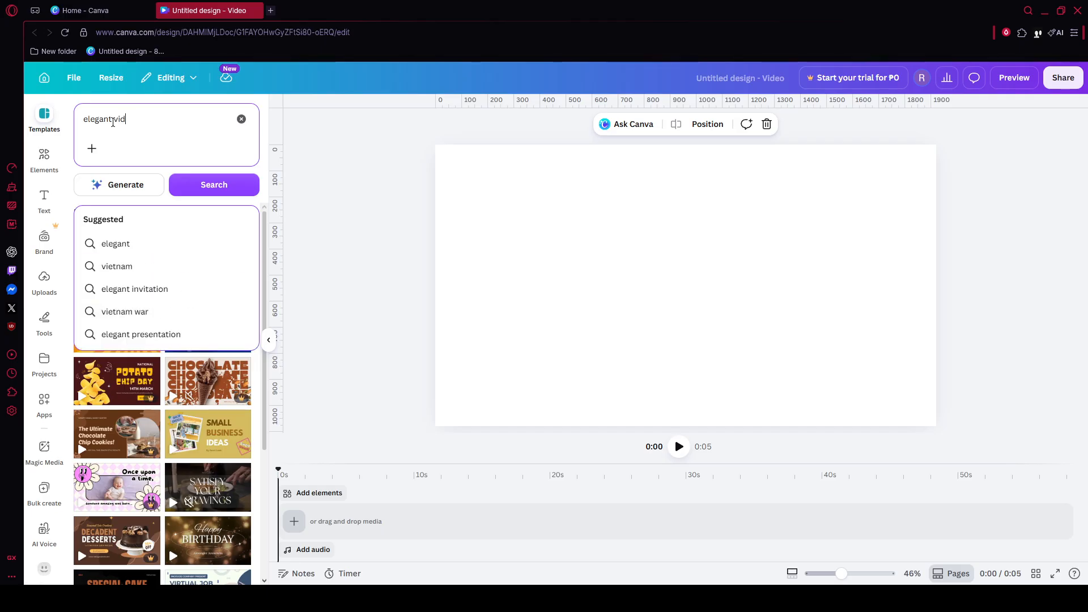
{"action": "type", "text": "eo"}
{"action": "key", "text": "Return"}
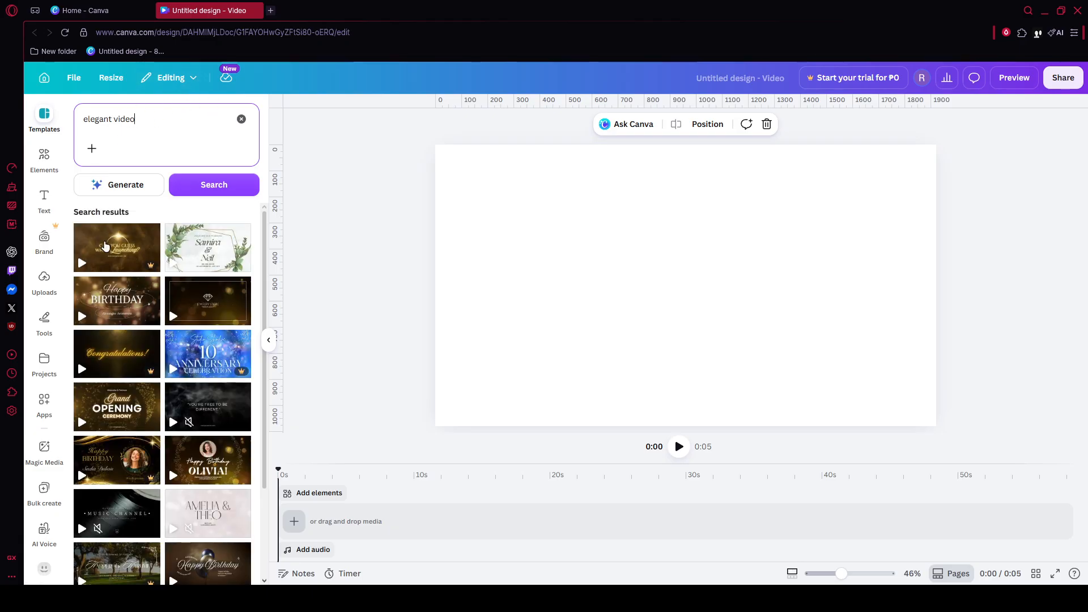
{"action": "left_click", "coordinate": [118, 353]}
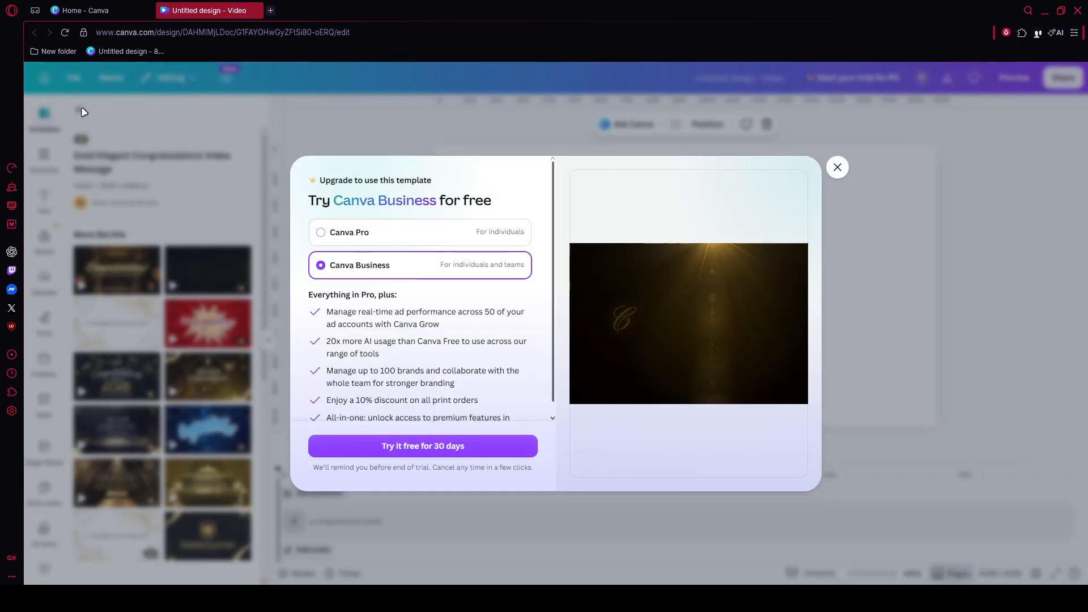
{"action": "left_click", "coordinate": [82, 112]}
{"action": "left_click", "coordinate": [82, 112]}
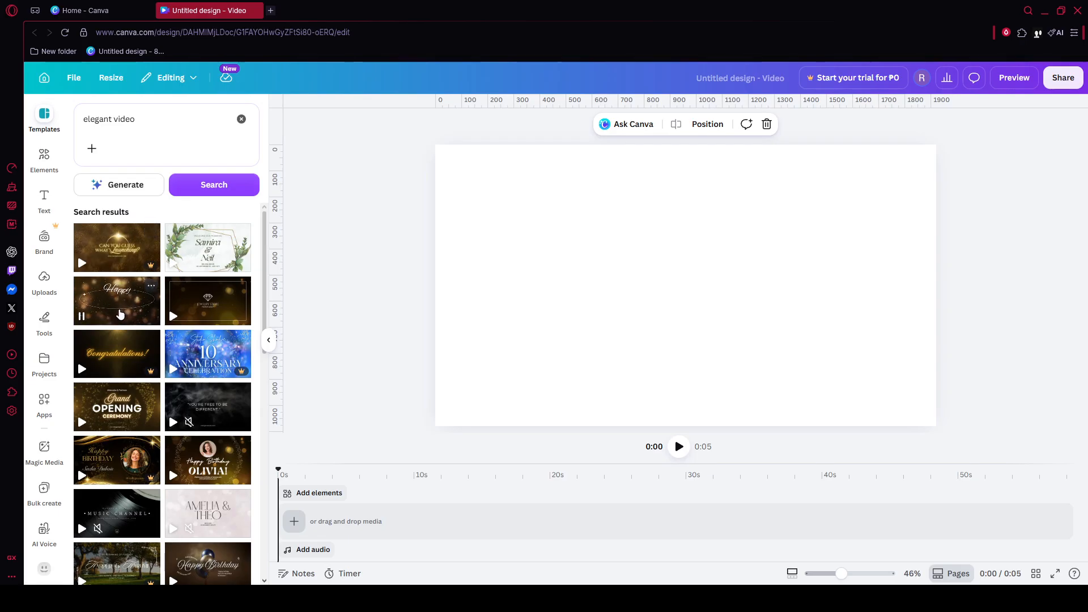
Step: Apply the White and Gold Elegant Jewelry Video template to the blank page and play it to review its animation and timeline tracks
{"action": "mouse_move", "coordinate": [121, 265]}
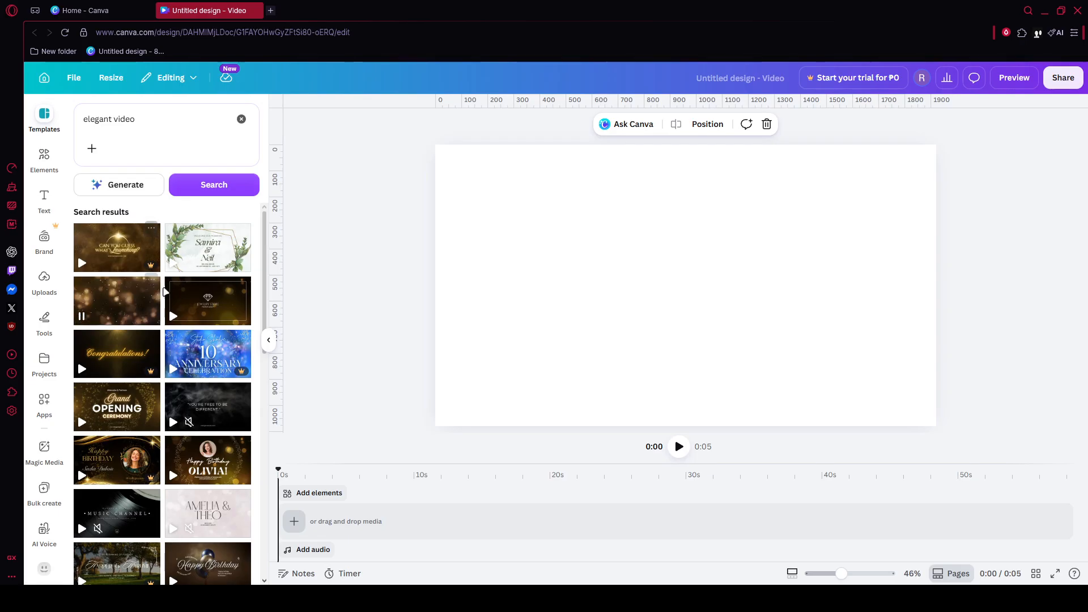
{"action": "left_click", "coordinate": [215, 313]}
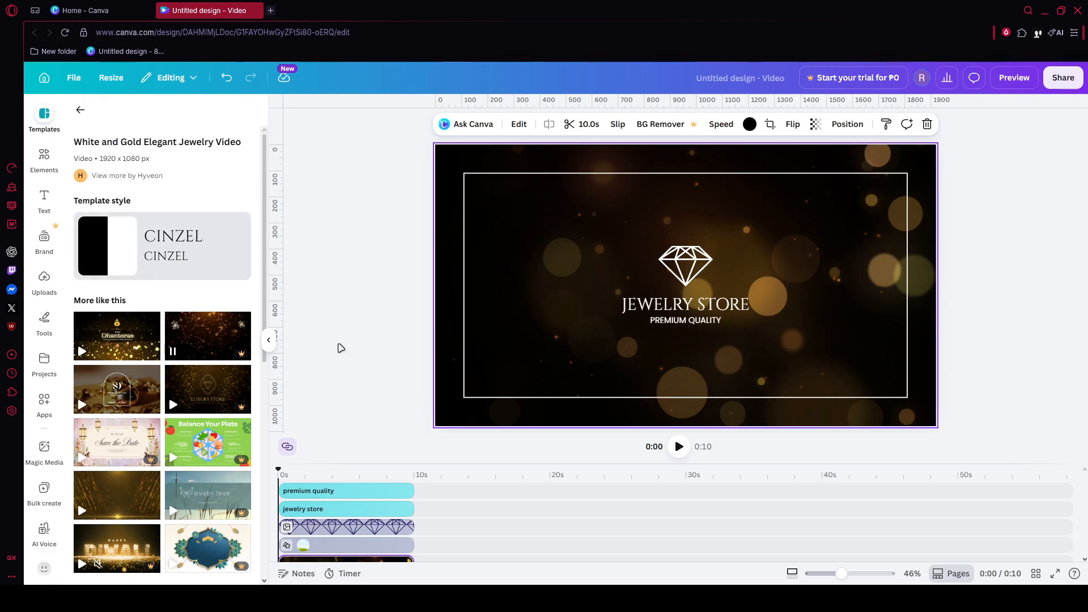
{"action": "left_click", "coordinate": [679, 446]}
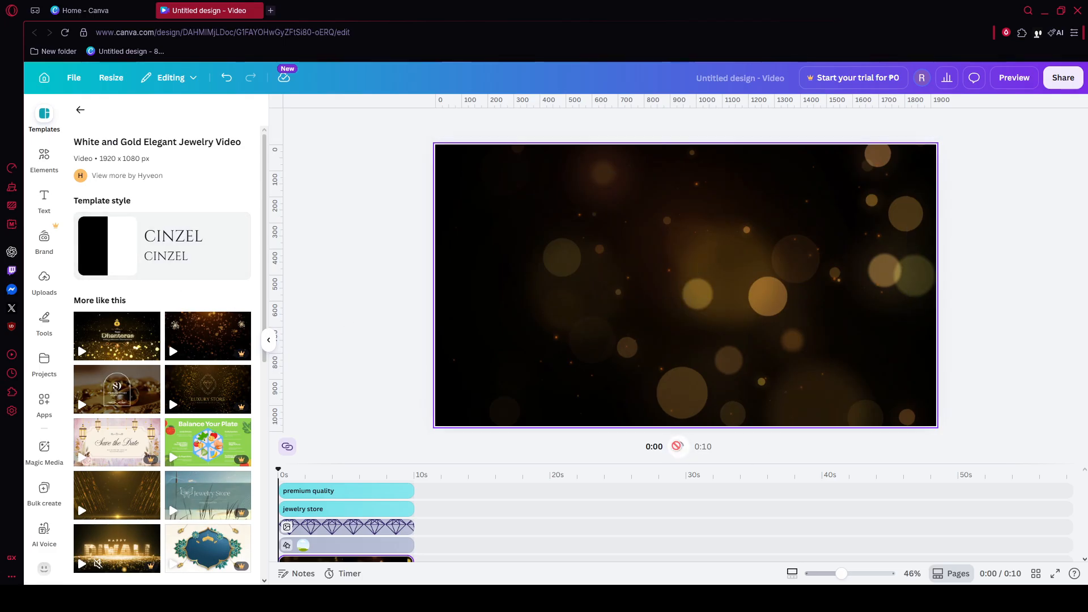
{"action": "scroll", "coordinate": [659, 502], "scroll_direction": "down", "scroll_amount": 2}
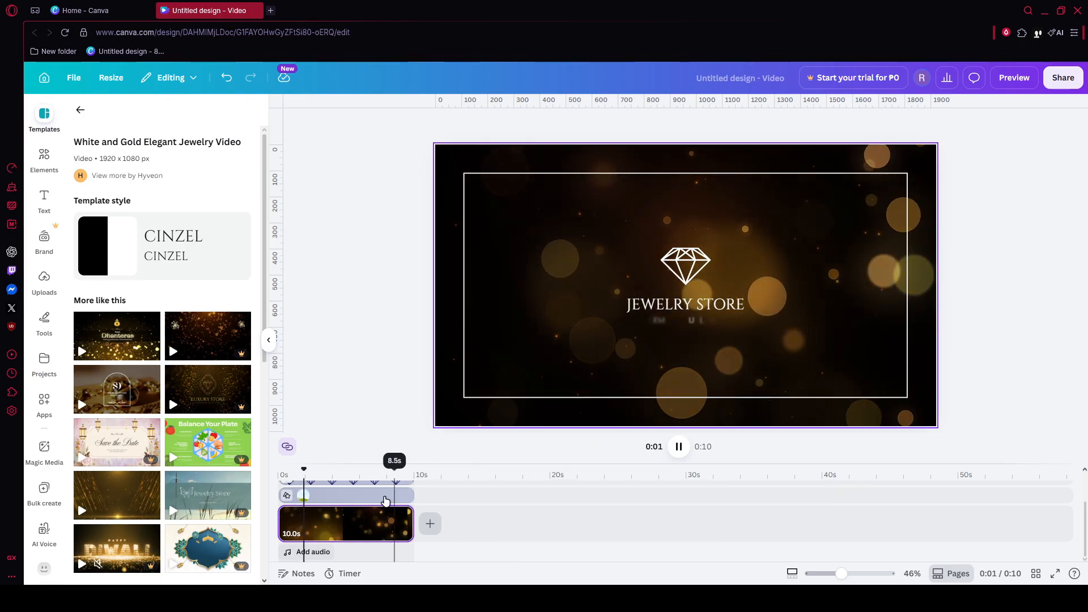
{"action": "scroll", "coordinate": [364, 519], "scroll_direction": "up", "scroll_amount": 2}
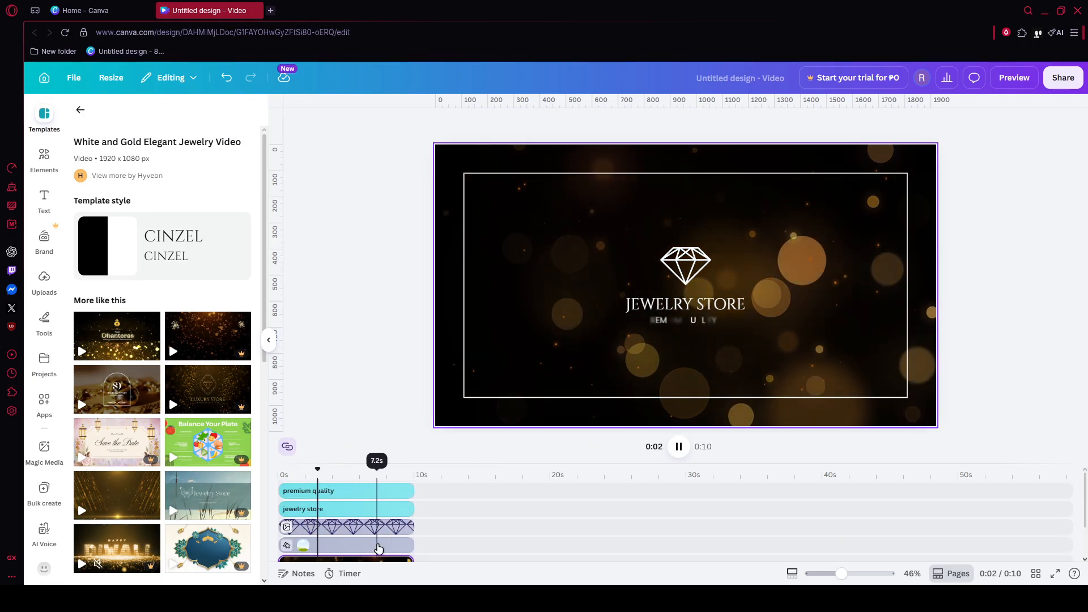
{"action": "scroll", "coordinate": [377, 533], "scroll_direction": "down", "scroll_amount": 2}
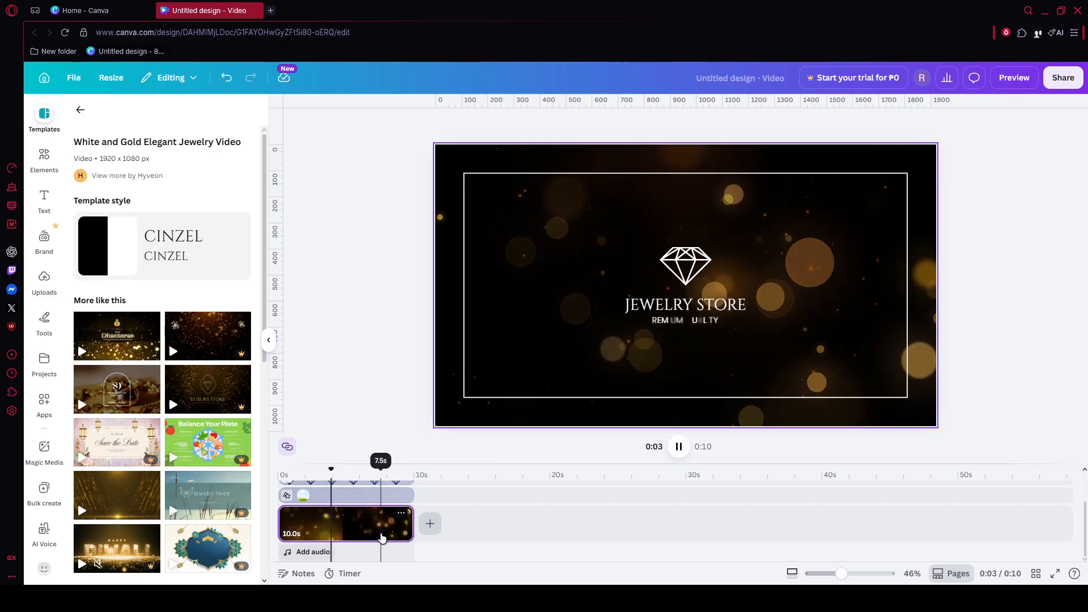
Step: Duplicate the background video clip in the timeline so a second copy follows the first
{"action": "left_click", "coordinate": [374, 529]}
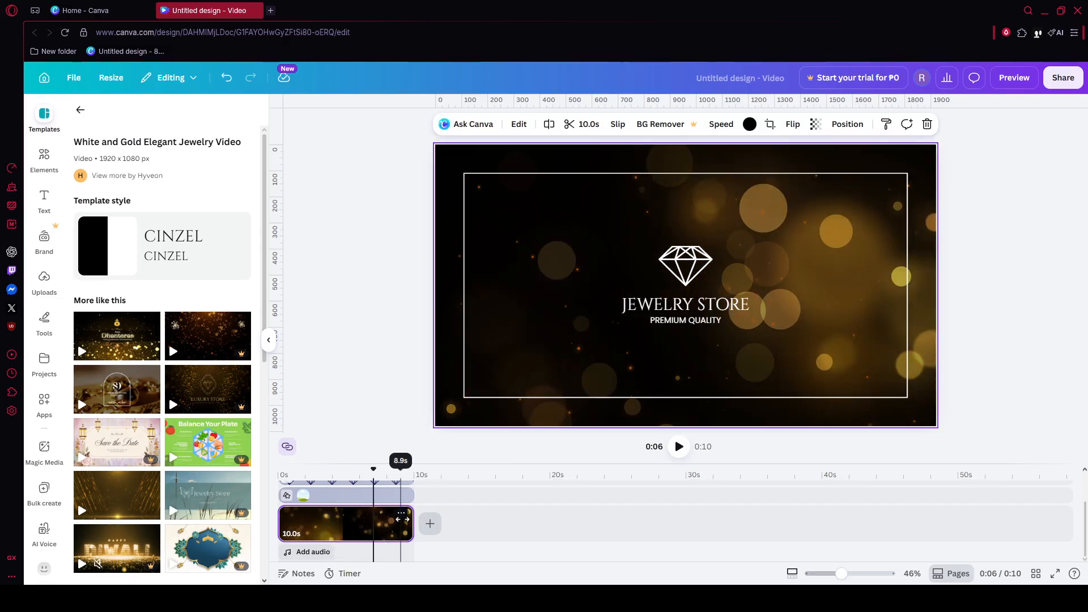
{"action": "mouse_move", "coordinate": [409, 520]}
{"action": "left_mouse_down"}
{"action": "mouse_move", "coordinate": [527, 521]}
{"action": "mouse_move", "coordinate": [389, 516]}
{"action": "mouse_move", "coordinate": [409, 516]}
{"action": "left_mouse_up"}
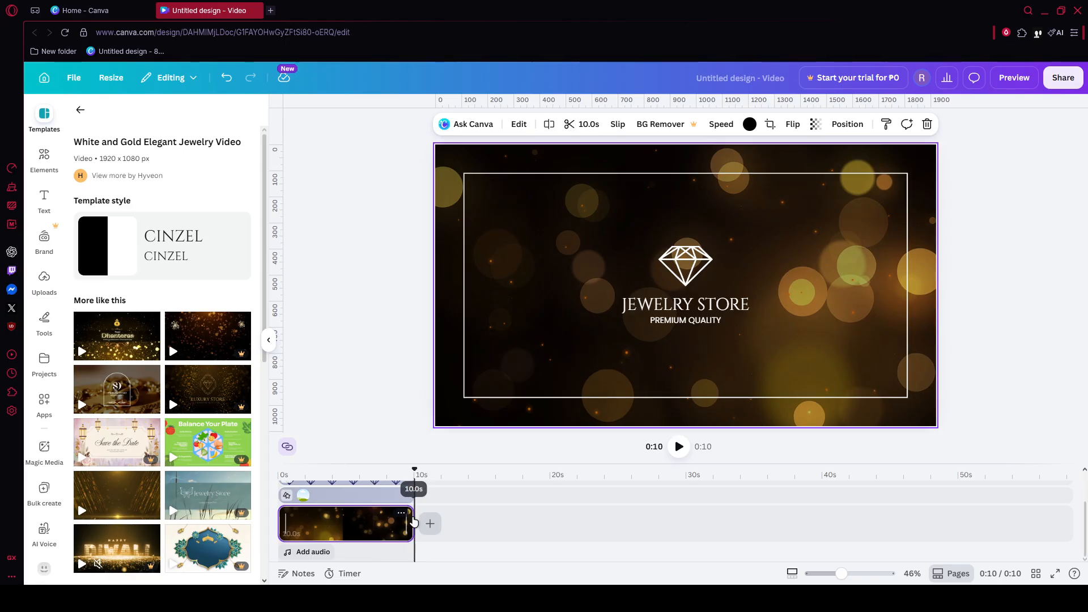
{"action": "key", "text": "ctrl+d"}
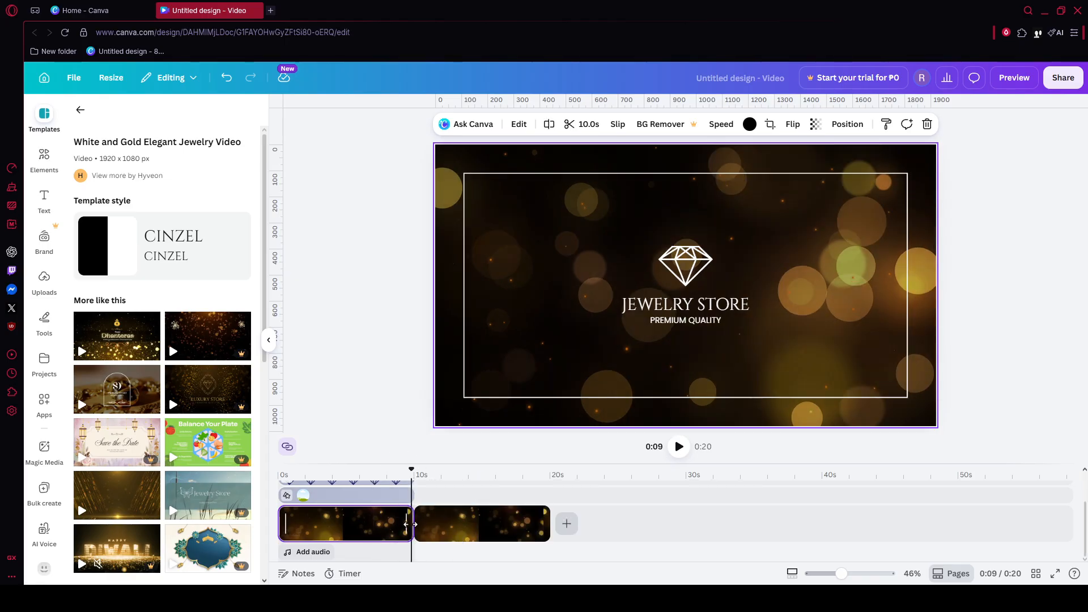
{"action": "left_click", "coordinate": [376, 524]}
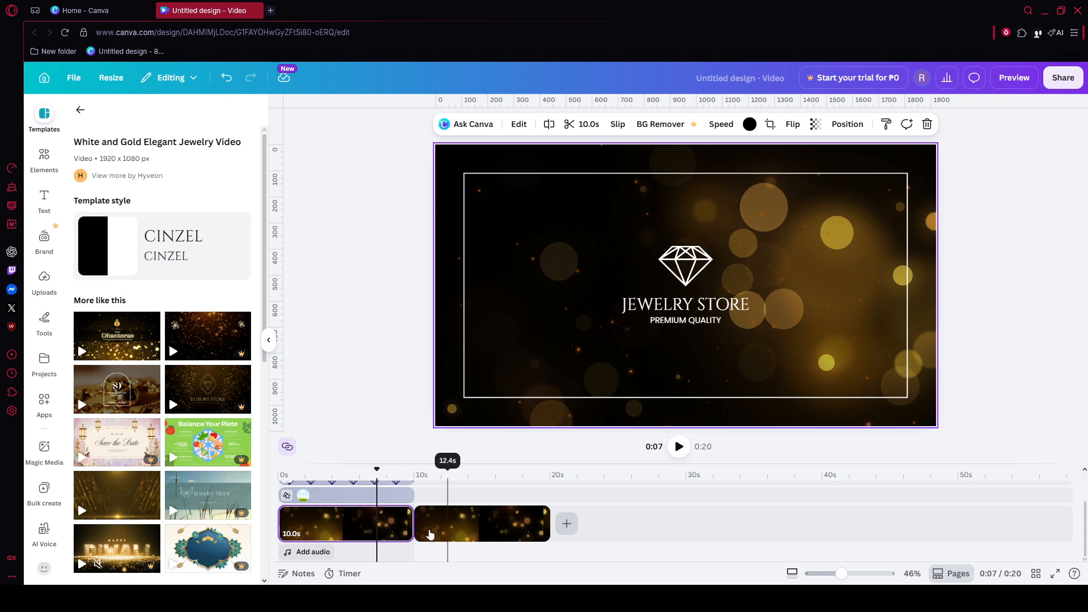
{"action": "left_click", "coordinate": [677, 536]}
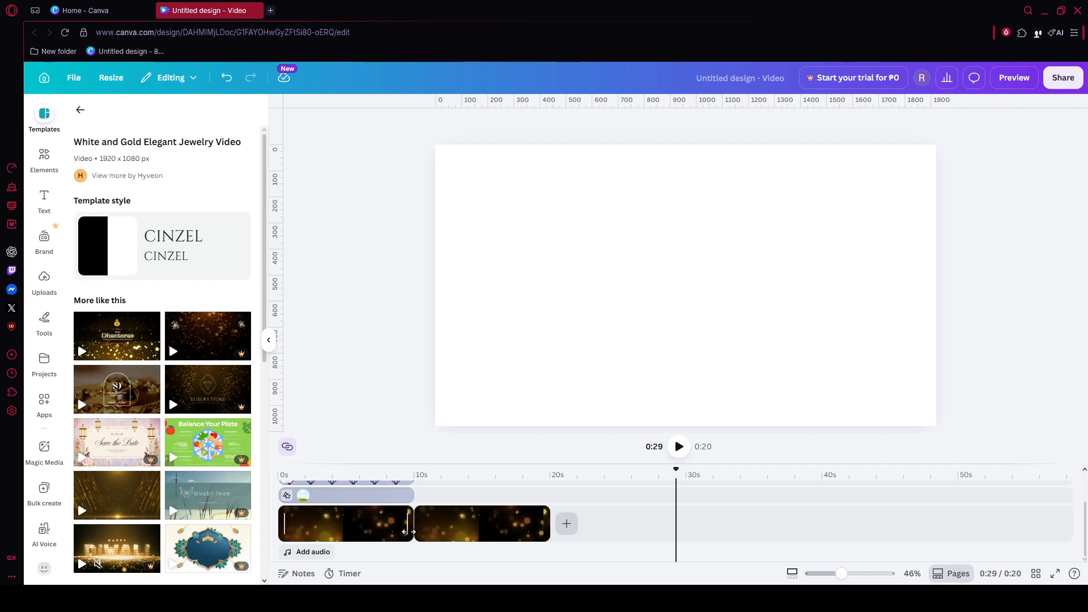
{"action": "left_click", "coordinate": [346, 519]}
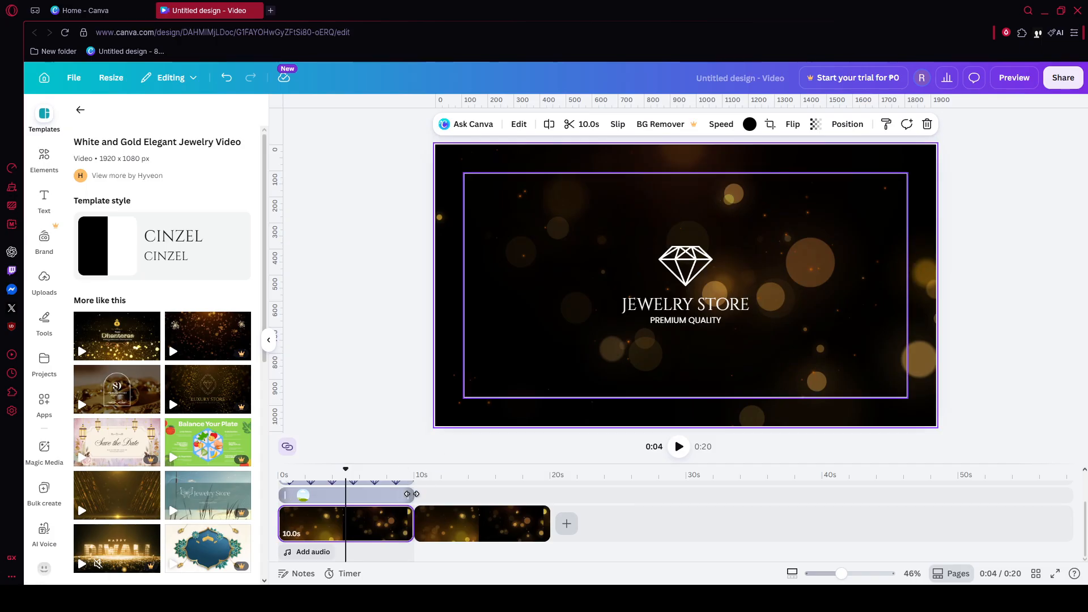
Step: Duplicate the rectangular border element and move one of the two border tracks over the second video clip, starting at 10 s
{"action": "left_click", "coordinate": [383, 496]}
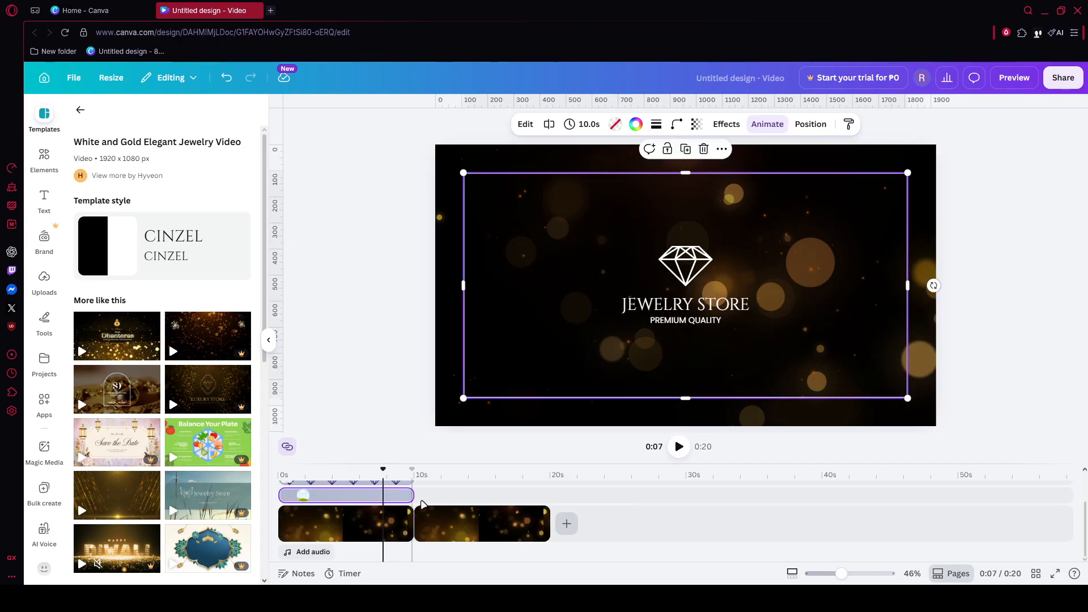
{"action": "key", "text": "ctrl+d"}
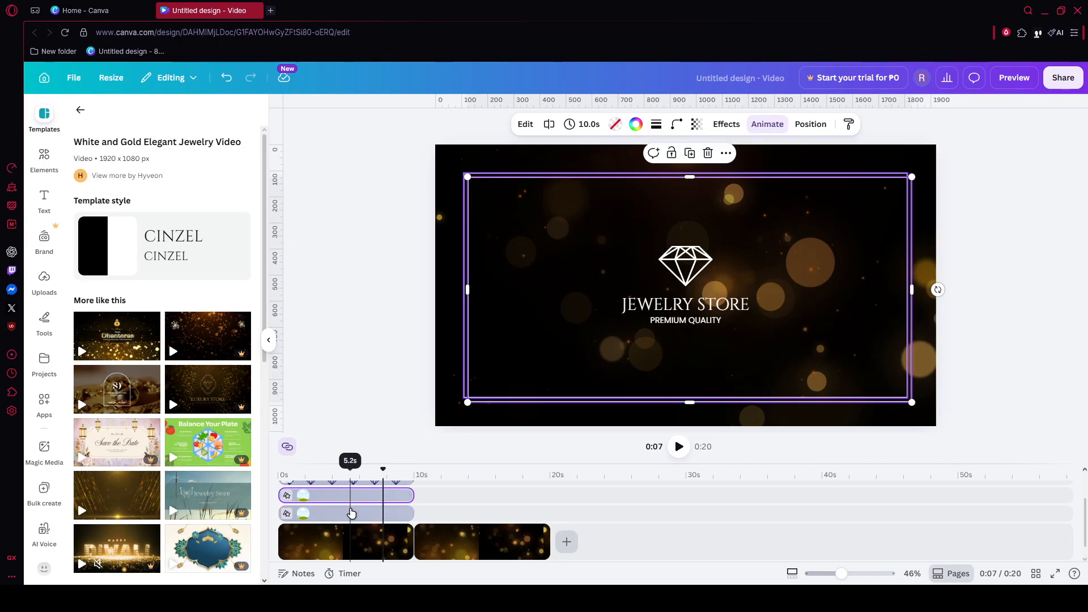
{"action": "left_click_drag", "start_coordinate": [352, 513], "coordinate": [482, 496]}
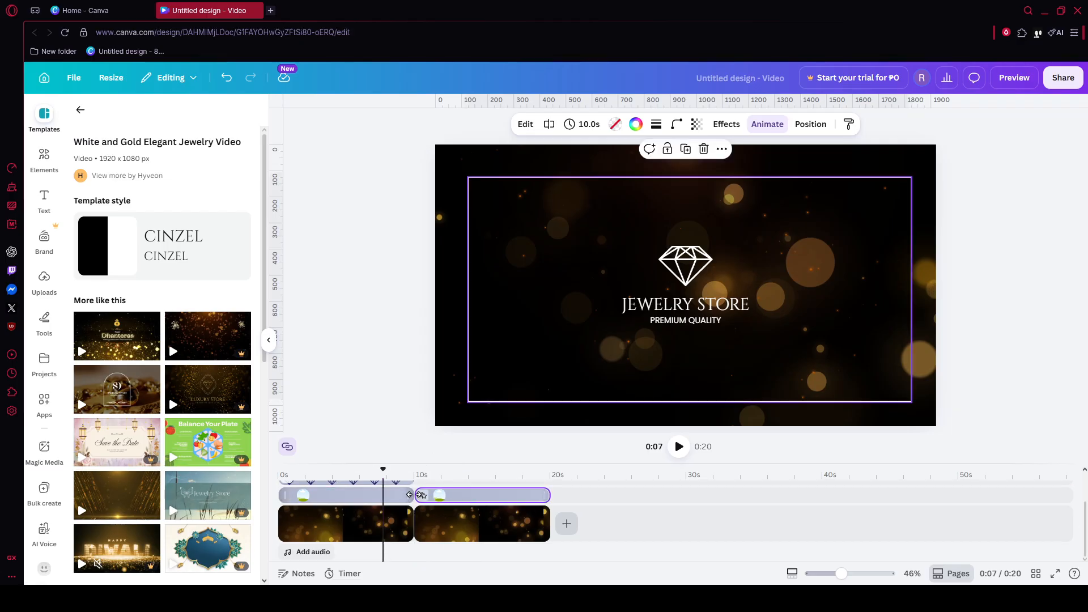
{"action": "left_click", "coordinate": [409, 495]}
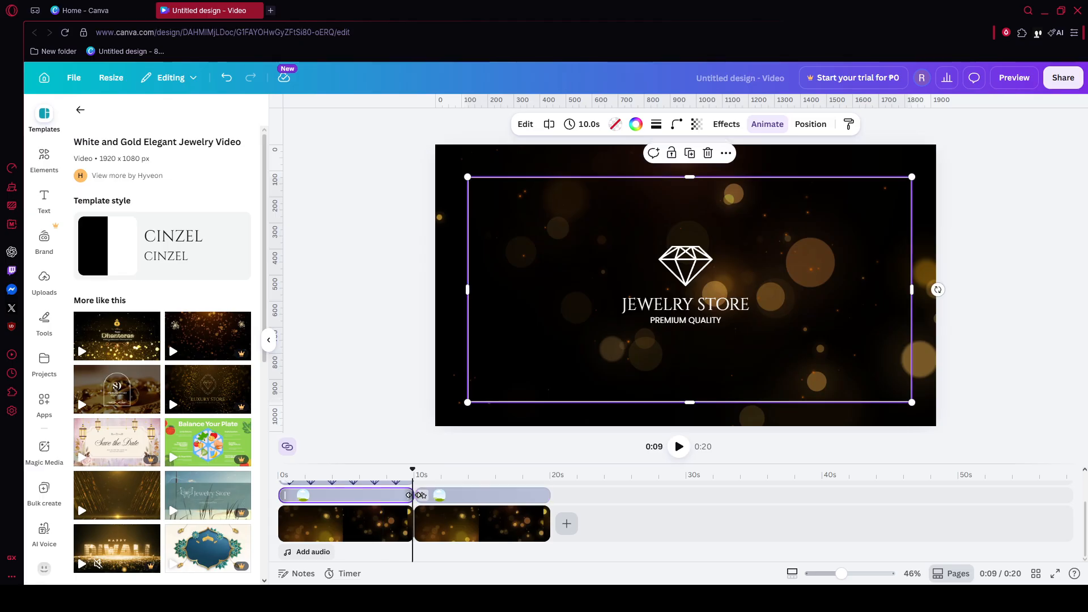
{"action": "right_click", "coordinate": [409, 494]}
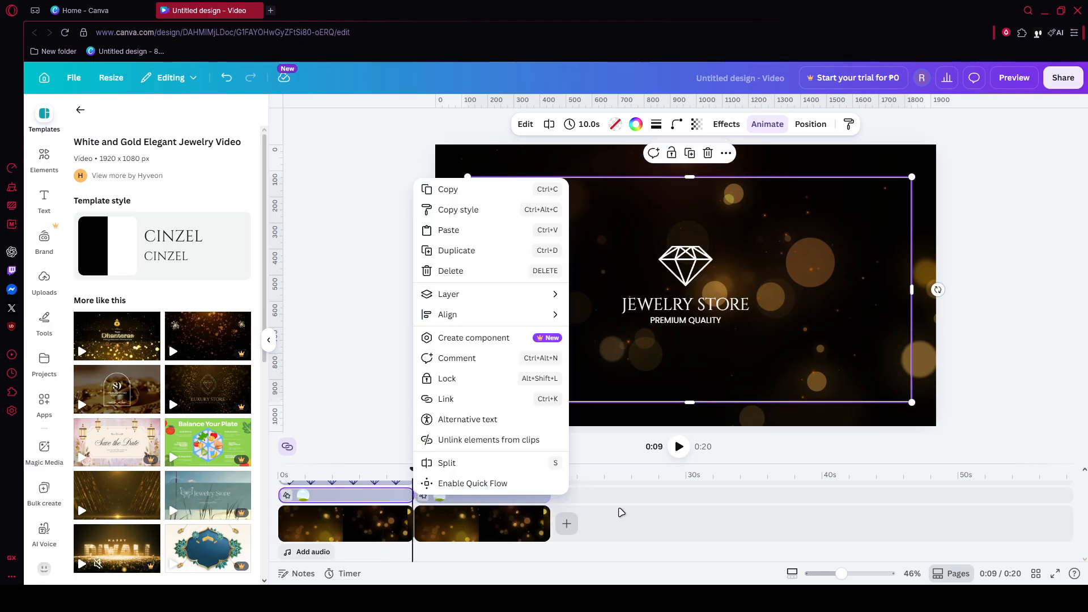
{"action": "left_click", "coordinate": [668, 510]}
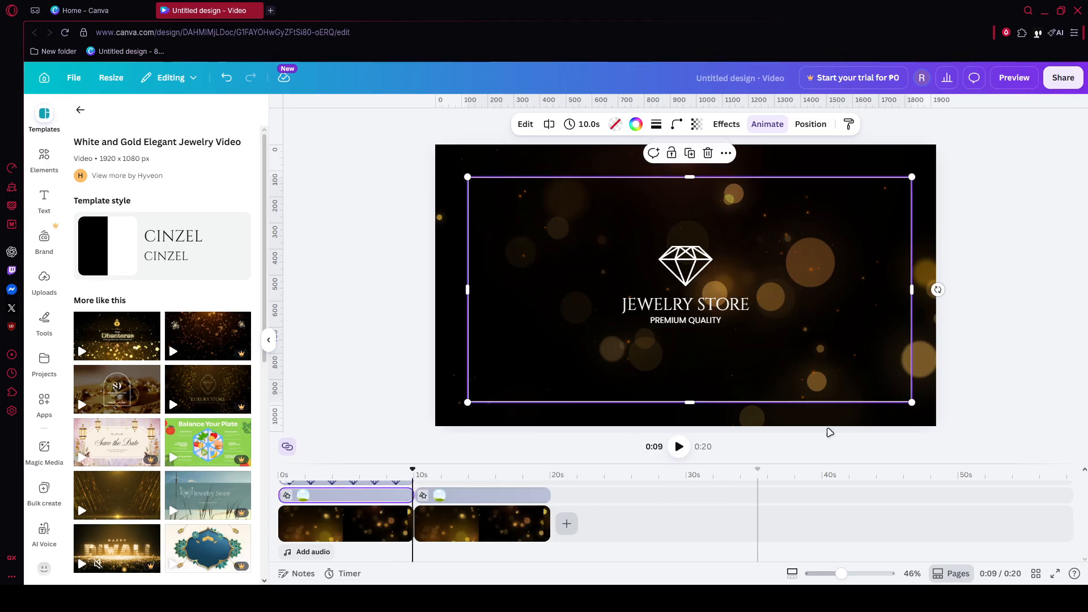
Step: Open the sharing options for the video design
{"action": "left_click", "coordinate": [1079, 85]}
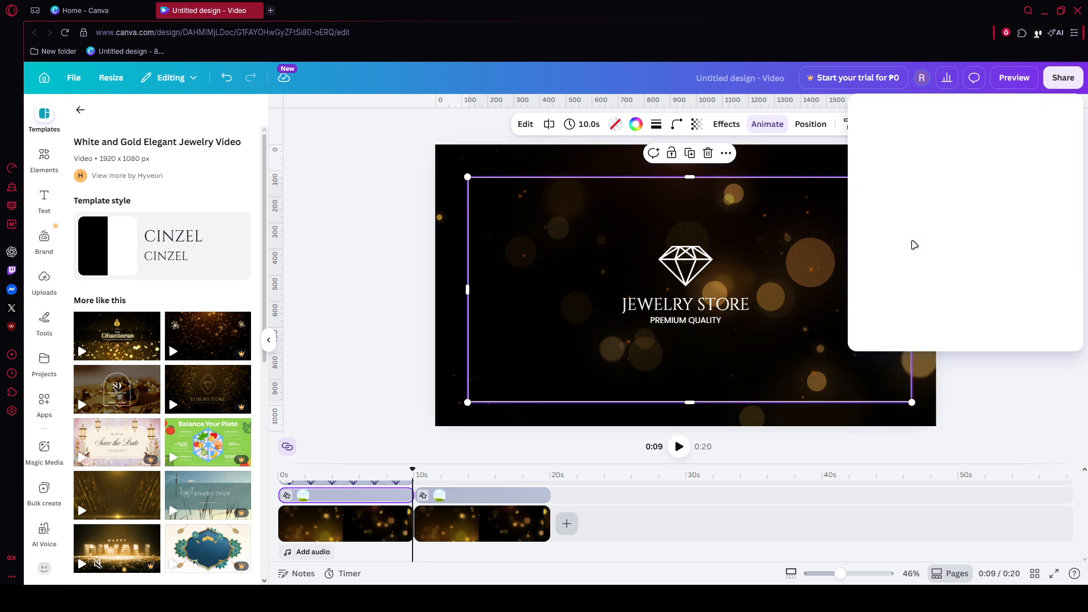